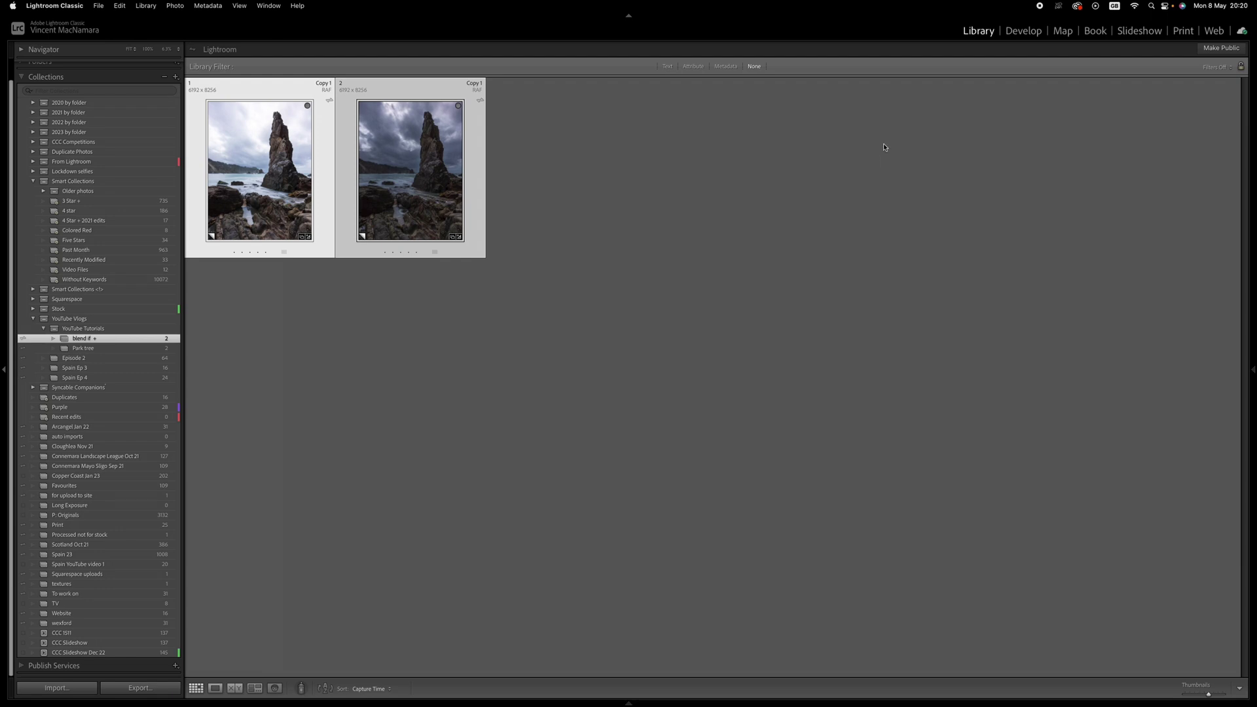
Step: Open the two selected sea stack exposures as layers in a single Photoshop document
{"action": "right_click", "coordinate": [425, 152]}
{"action": "mouse_move", "coordinate": [469, 274]}
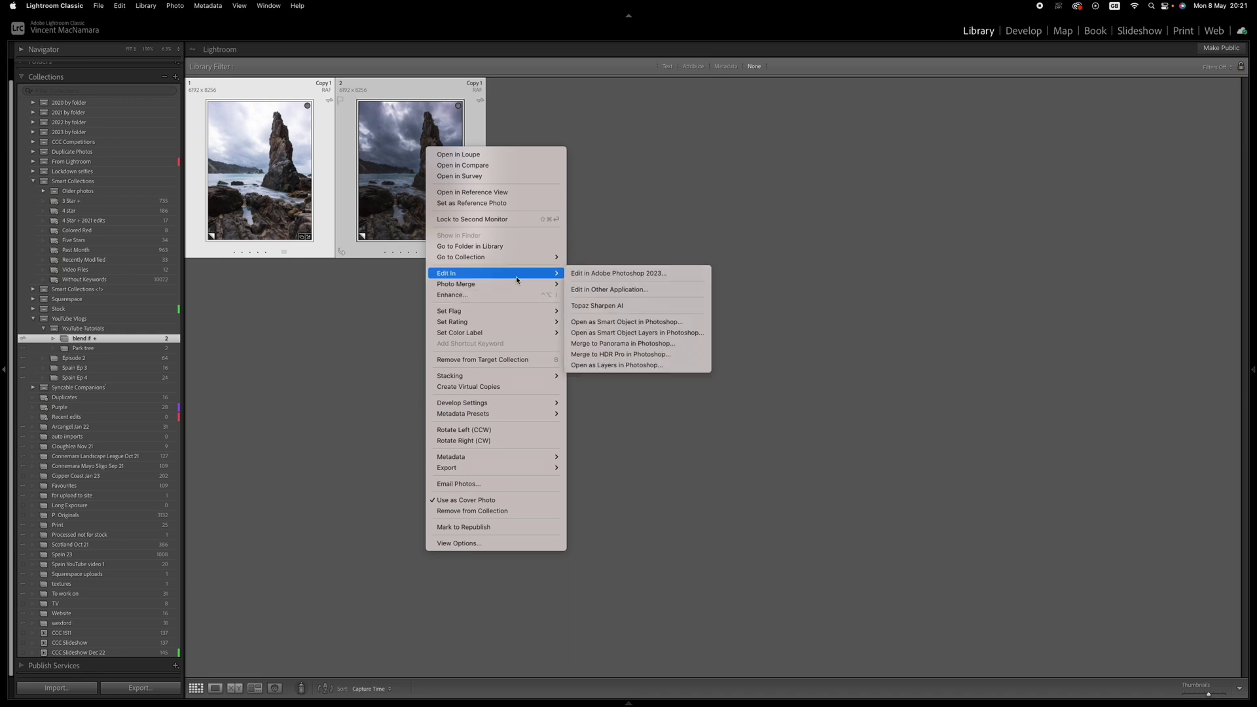
{"action": "left_click", "coordinate": [659, 372]}
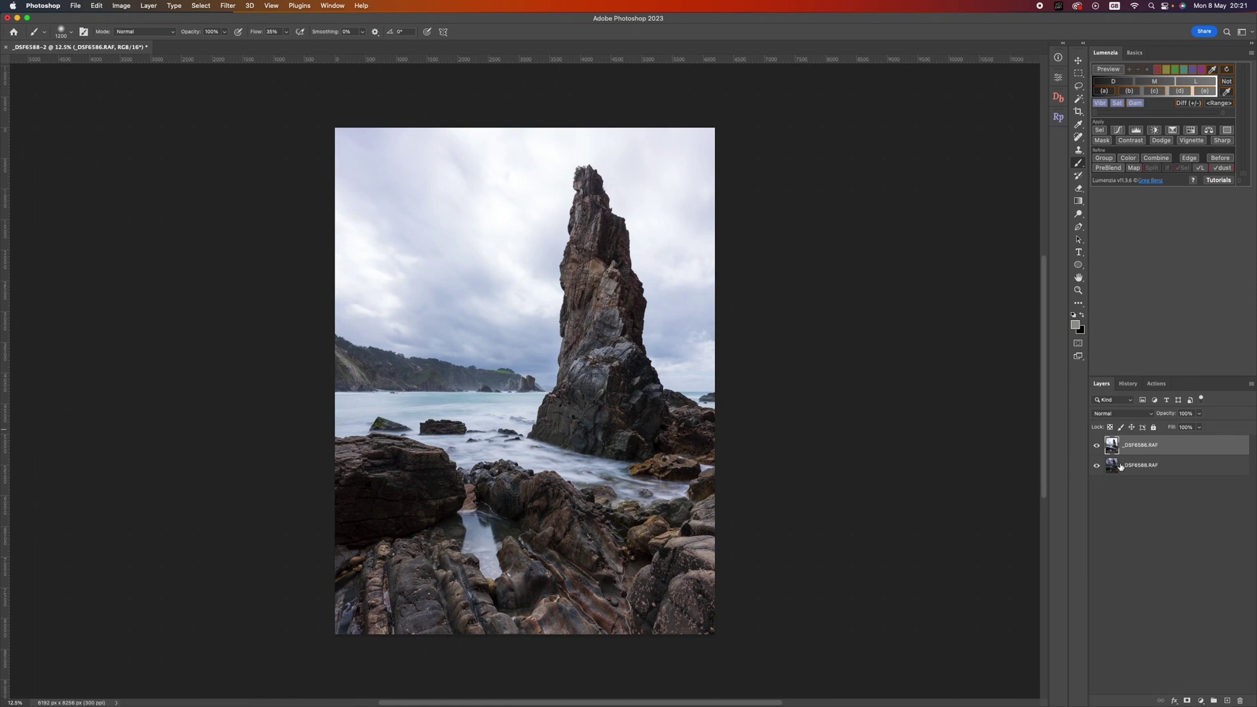
Step: Move the darker exposure above the bright one and add a black layer mask to it
{"action": "left_click_drag", "start_coordinate": [1117, 463], "coordinate": [1118, 440]}
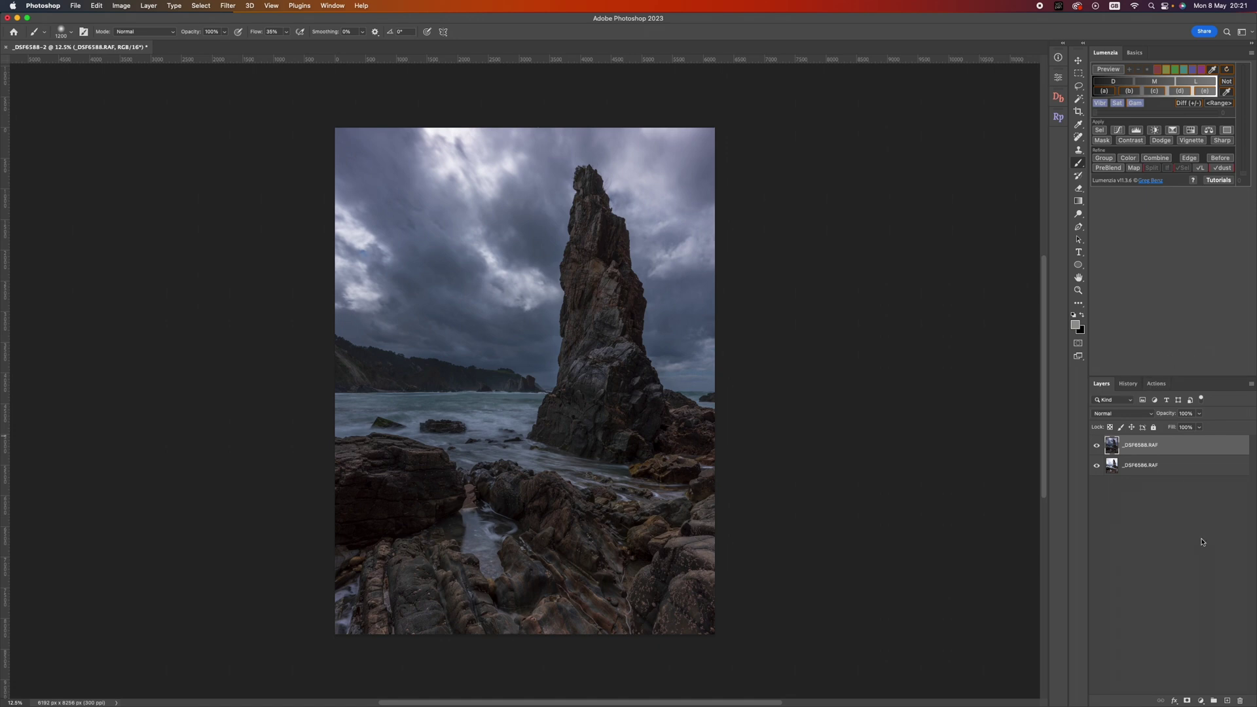
{"action": "left_click", "coordinate": [1189, 701], "text": "alt"}
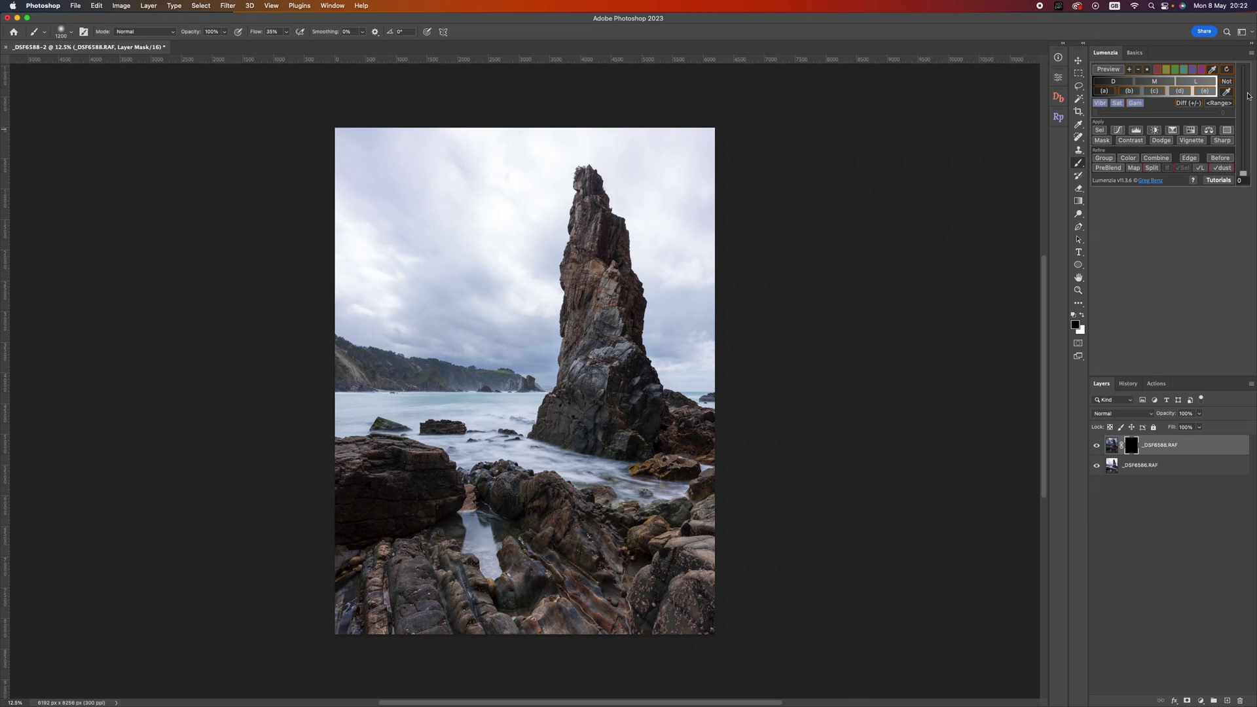
Step: Create a Lumenzia lights (L) mask preview and set its Levels input black point to 44 and white point to 228
{"action": "left_click", "coordinate": [1205, 84]}
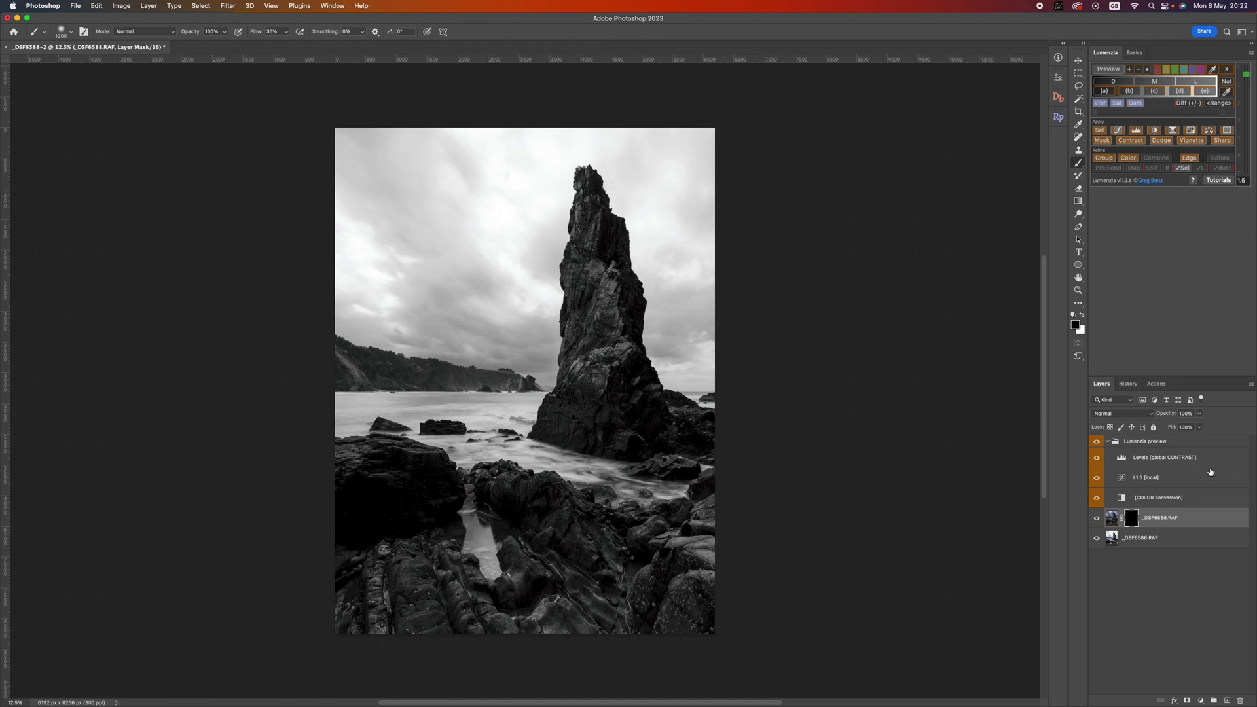
{"action": "double_click", "coordinate": [1122, 459]}
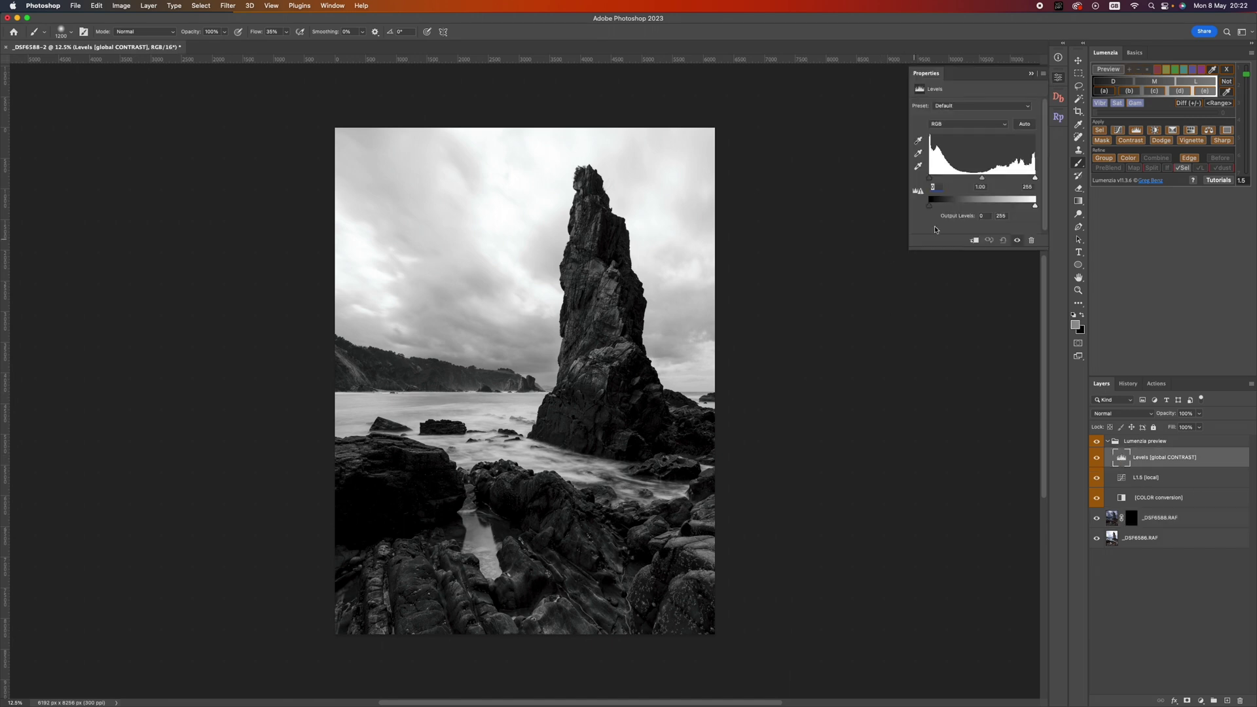
{"action": "left_click", "coordinate": [934, 186]}
{"action": "type", "text": "30"}
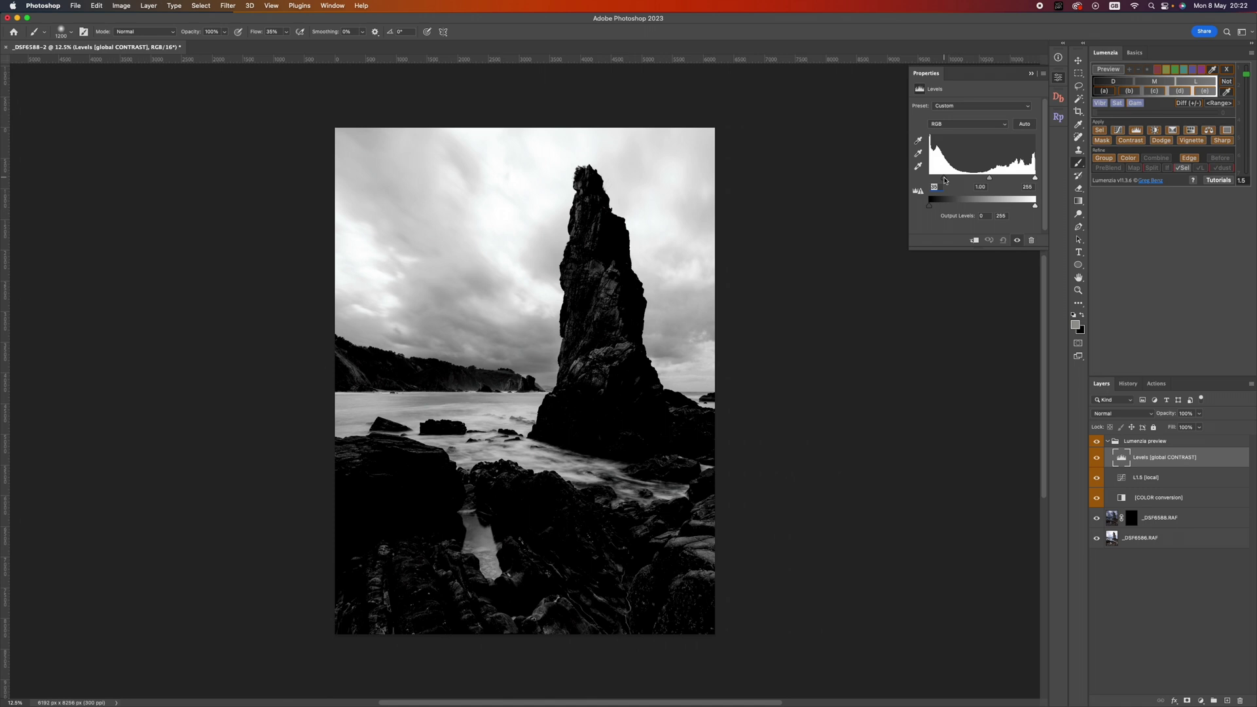
{"action": "left_click_drag", "start_coordinate": [947, 180], "coordinate": [948, 180]}
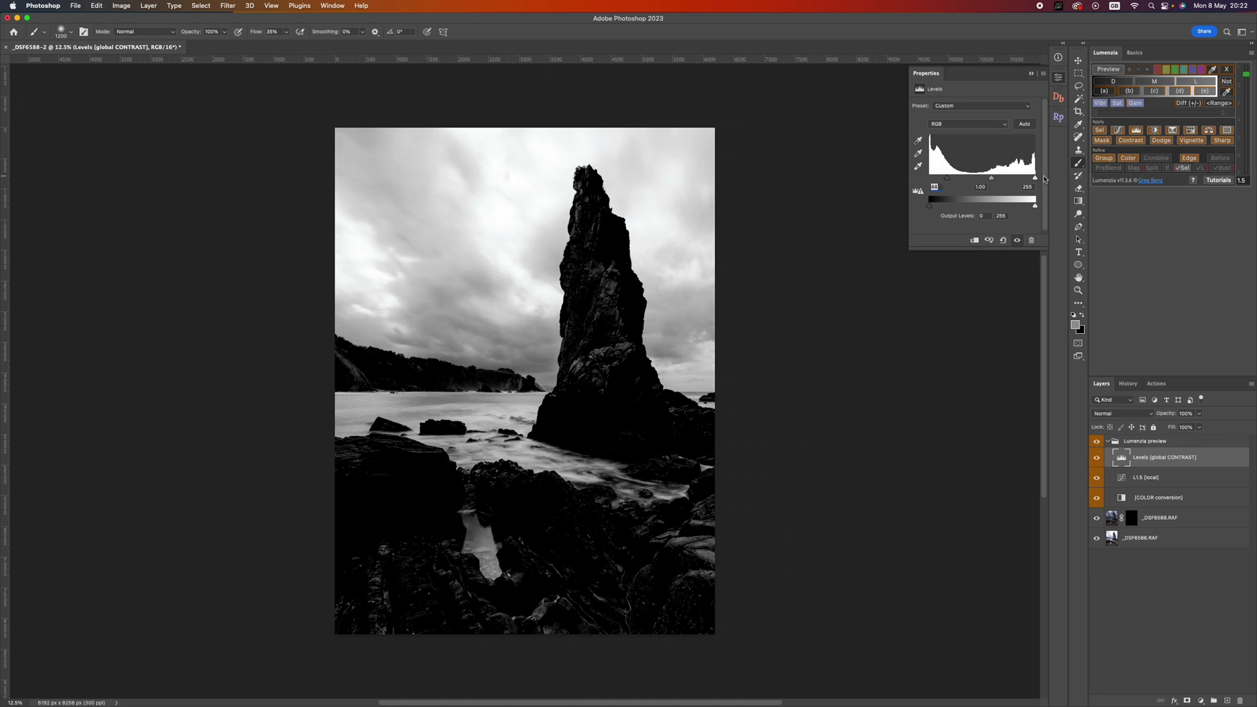
{"action": "left_click_drag", "start_coordinate": [1035, 177], "coordinate": [1025, 184]}
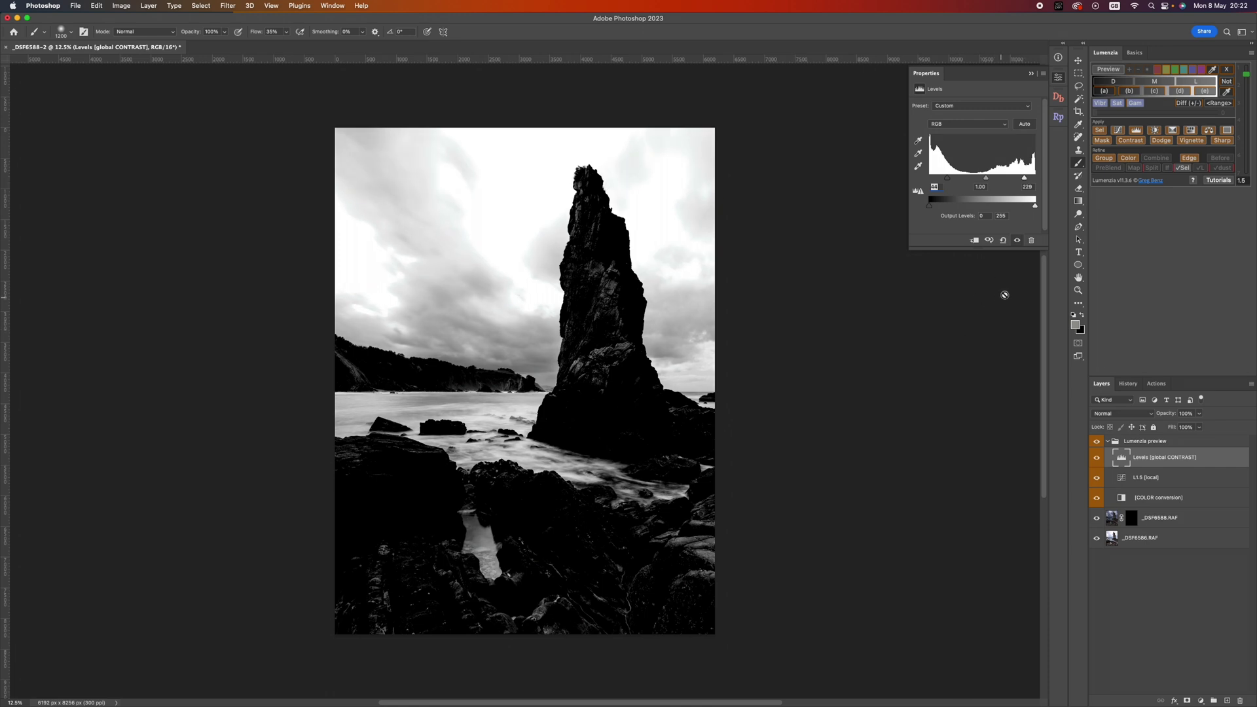
Step: Load the luminosity mask preview as a selection and hide the selection edges
{"action": "left_click", "coordinate": [1100, 131]}
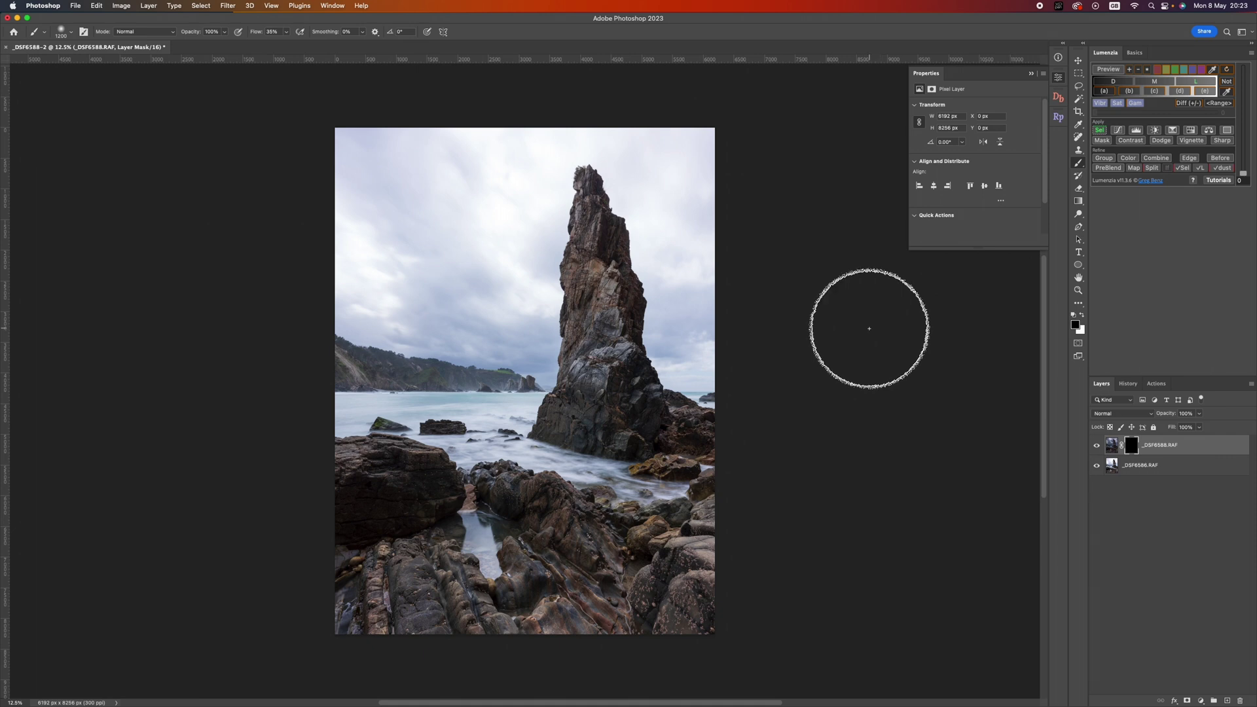
{"action": "key", "text": "super+alt+2"}
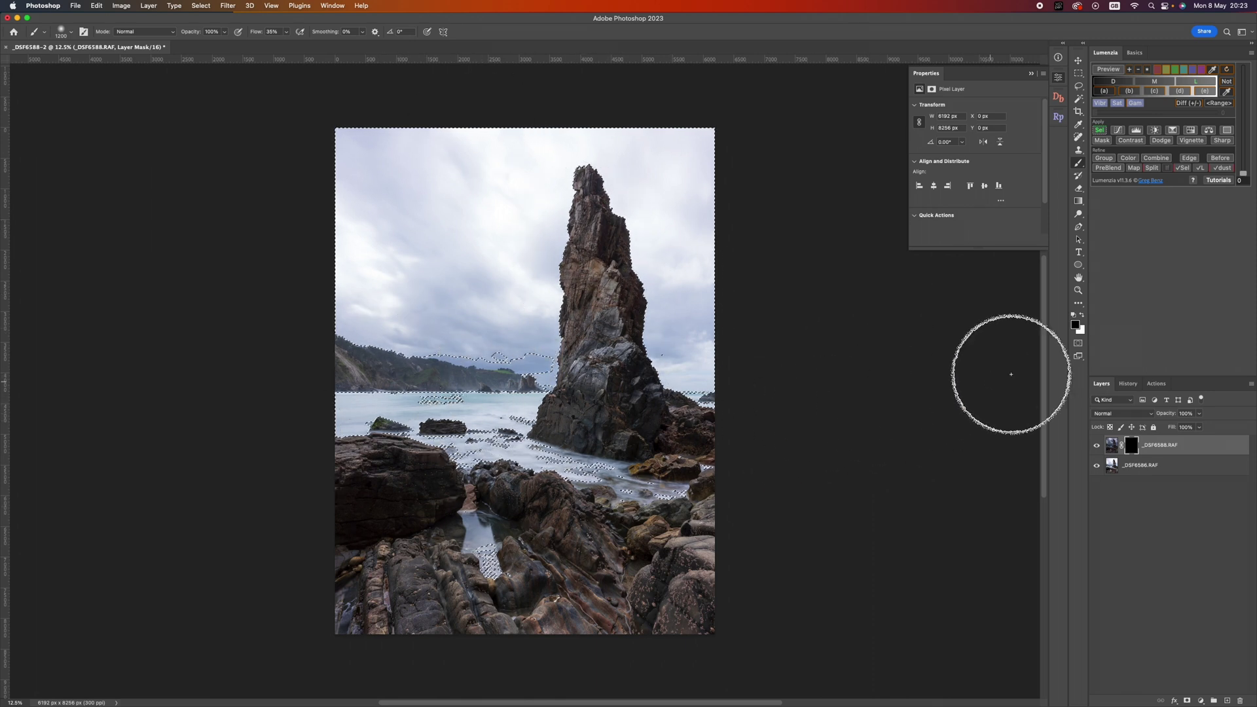
{"action": "key", "text": "super+h"}
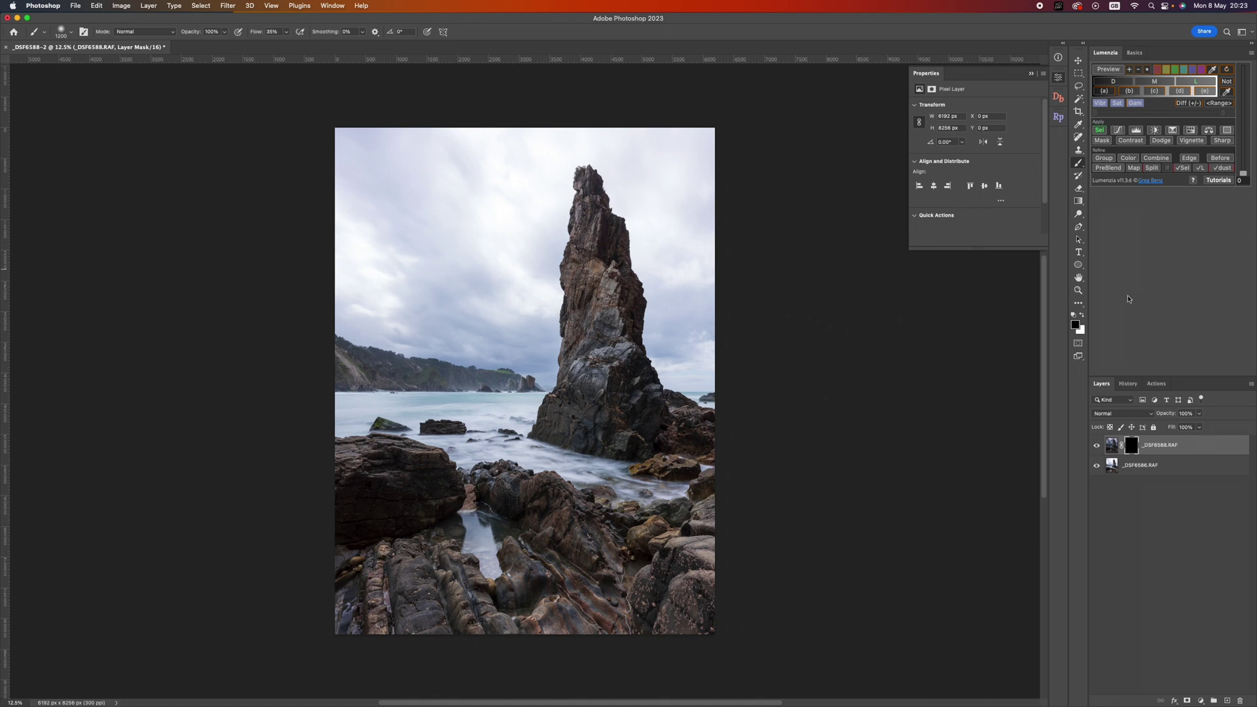
Step: Paint the sky white on the dark exposure's mask through the selection, using a brush with 18% flow
{"action": "left_click", "coordinate": [1082, 316]}
{"action": "left_click_drag", "start_coordinate": [262, 35], "coordinate": [258, 36]}
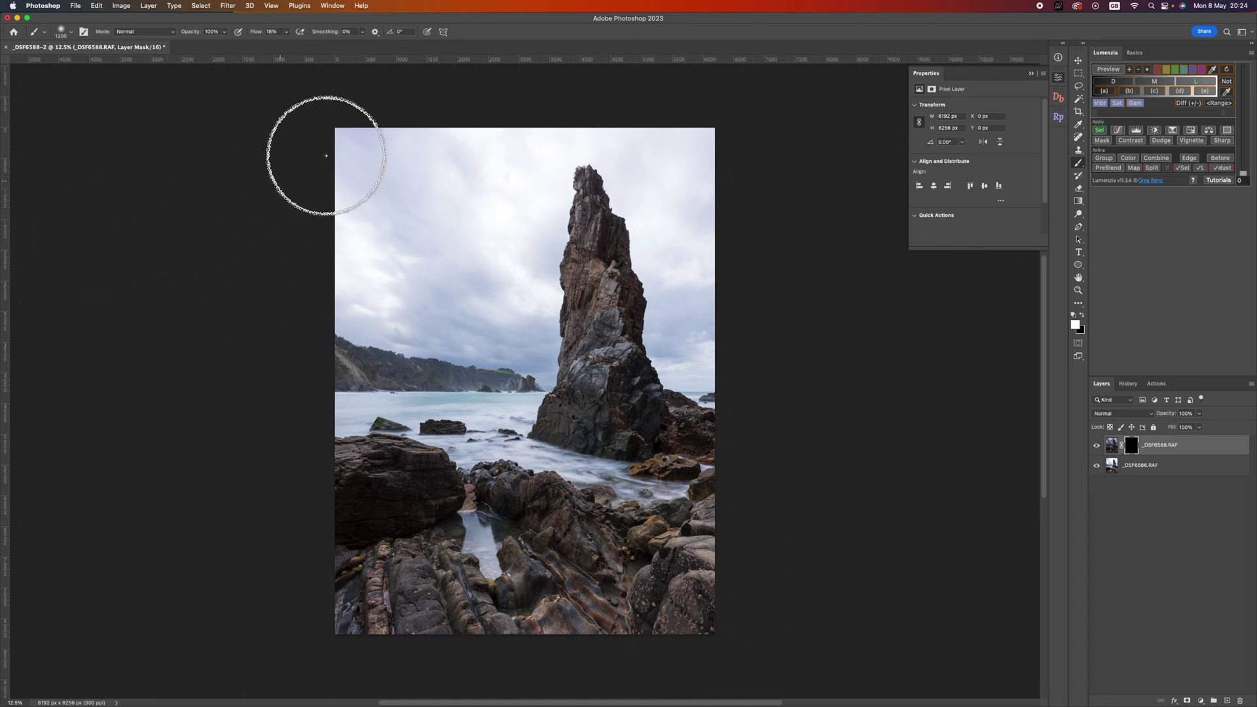
{"action": "mouse_move", "coordinate": [281, 168]}
{"action": "left_mouse_down"}
{"action": "mouse_move", "coordinate": [720, 165]}
{"action": "mouse_move", "coordinate": [501, 160]}
{"action": "mouse_move", "coordinate": [260, 186]}
{"action": "mouse_move", "coordinate": [507, 166]}
{"action": "mouse_move", "coordinate": [518, 217]}
{"action": "mouse_move", "coordinate": [468, 247]}
{"action": "mouse_move", "coordinate": [539, 189]}
{"action": "mouse_move", "coordinate": [498, 350]}
{"action": "mouse_move", "coordinate": [561, 281]}
{"action": "mouse_move", "coordinate": [605, 194]}
{"action": "mouse_move", "coordinate": [520, 371]}
{"action": "mouse_move", "coordinate": [606, 224]}
{"action": "mouse_move", "coordinate": [501, 243]}
{"action": "mouse_move", "coordinate": [659, 253]}
{"action": "mouse_move", "coordinate": [413, 269]}
{"action": "mouse_move", "coordinate": [725, 277]}
{"action": "mouse_move", "coordinate": [396, 276]}
{"action": "mouse_move", "coordinate": [708, 217]}
{"action": "mouse_move", "coordinate": [467, 199]}
{"action": "mouse_move", "coordinate": [706, 197]}
{"action": "mouse_move", "coordinate": [437, 237]}
{"action": "mouse_move", "coordinate": [676, 262]}
{"action": "mouse_move", "coordinate": [543, 290]}
{"action": "mouse_move", "coordinate": [533, 313]}
{"action": "mouse_move", "coordinate": [658, 318]}
{"action": "mouse_move", "coordinate": [703, 357]}
{"action": "mouse_move", "coordinate": [717, 186]}
{"action": "mouse_move", "coordinate": [297, 158]}
{"action": "mouse_move", "coordinate": [390, 245]}
{"action": "mouse_move", "coordinate": [508, 239]}
{"action": "mouse_move", "coordinate": [295, 287]}
{"action": "mouse_move", "coordinate": [459, 246]}
{"action": "mouse_move", "coordinate": [398, 303]}
{"action": "mouse_move", "coordinate": [507, 294]}
{"action": "mouse_move", "coordinate": [283, 206]}
{"action": "mouse_move", "coordinate": [445, 306]}
{"action": "mouse_move", "coordinate": [295, 267]}
{"action": "mouse_move", "coordinate": [420, 250]}
{"action": "mouse_move", "coordinate": [526, 162]}
{"action": "mouse_move", "coordinate": [372, 95]}
{"action": "mouse_move", "coordinate": [512, 196]}
{"action": "mouse_move", "coordinate": [360, 136]}
{"action": "mouse_move", "coordinate": [410, 324]}
{"action": "mouse_move", "coordinate": [424, 284]}
{"action": "mouse_move", "coordinate": [277, 255]}
{"action": "mouse_move", "coordinate": [400, 251]}
{"action": "mouse_move", "coordinate": [239, 168]}
{"action": "mouse_move", "coordinate": [466, 250]}
{"action": "mouse_move", "coordinate": [409, 127]}
{"action": "mouse_move", "coordinate": [493, 166]}
{"action": "mouse_move", "coordinate": [511, 256]}
{"action": "mouse_move", "coordinate": [712, 126]}
{"action": "mouse_move", "coordinate": [727, 351]}
{"action": "mouse_move", "coordinate": [684, 149]}
{"action": "mouse_move", "coordinate": [561, 112]}
{"action": "mouse_move", "coordinate": [399, 107]}
{"action": "mouse_move", "coordinate": [415, 177]}
{"action": "mouse_move", "coordinate": [248, 139]}
{"action": "mouse_move", "coordinate": [399, 286]}
{"action": "mouse_move", "coordinate": [410, 247]}
{"action": "mouse_move", "coordinate": [430, 292]}
{"action": "mouse_move", "coordinate": [315, 322]}
{"action": "mouse_move", "coordinate": [463, 328]}
{"action": "mouse_move", "coordinate": [440, 323]}
{"action": "mouse_move", "coordinate": [514, 340]}
{"action": "mouse_move", "coordinate": [531, 365]}
{"action": "mouse_move", "coordinate": [304, 281]}
{"action": "mouse_move", "coordinate": [253, 197]}
{"action": "mouse_move", "coordinate": [656, 325]}
{"action": "mouse_move", "coordinate": [691, 368]}
{"action": "mouse_move", "coordinate": [716, 362]}
{"action": "mouse_move", "coordinate": [724, 160]}
{"action": "mouse_move", "coordinate": [674, 379]}
{"action": "mouse_move", "coordinate": [704, 300]}
{"action": "mouse_move", "coordinate": [656, 230]}
{"action": "mouse_move", "coordinate": [649, 185]}
{"action": "mouse_move", "coordinate": [659, 202]}
{"action": "mouse_move", "coordinate": [655, 188]}
{"action": "mouse_move", "coordinate": [430, 247]}
{"action": "mouse_move", "coordinate": [579, 192]}
{"action": "mouse_move", "coordinate": [522, 202]}
{"action": "mouse_move", "coordinate": [480, 174]}
{"action": "mouse_move", "coordinate": [387, 214]}
{"action": "mouse_move", "coordinate": [263, 238]}
{"action": "left_mouse_up"}
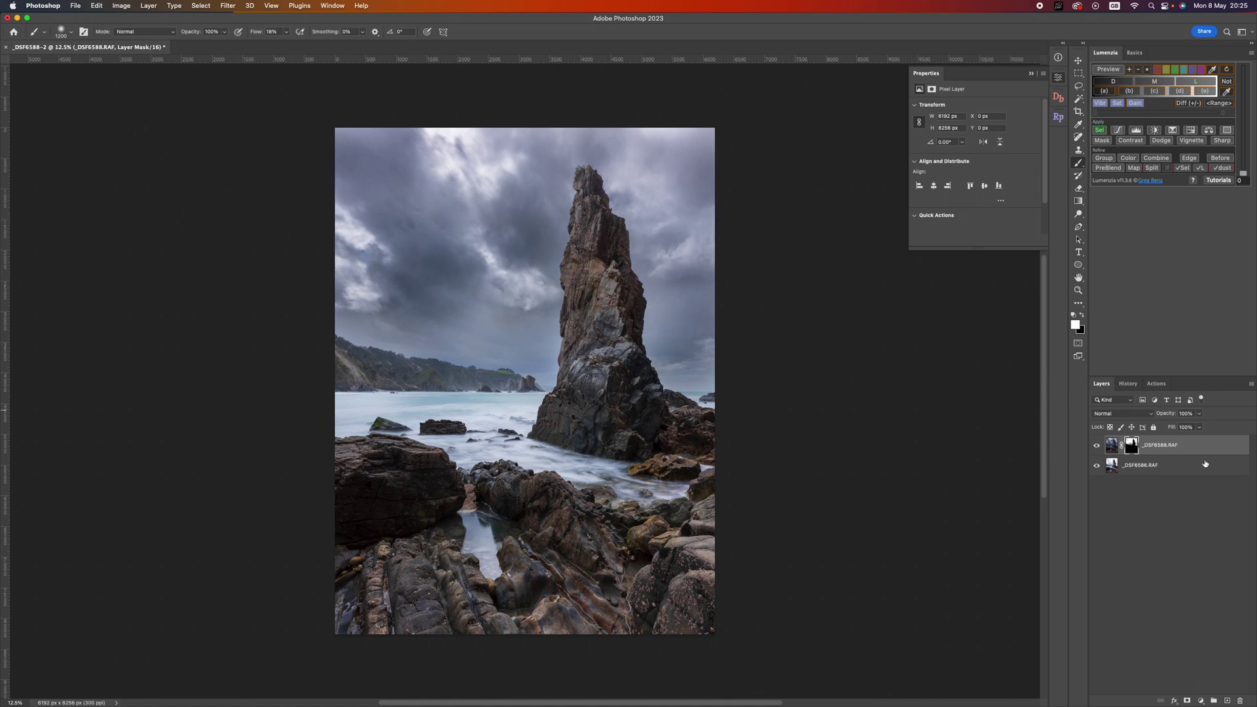
Step: Target the dark layer's image instead of its mask and stamp all visible layers into a new merged layer
{"action": "key", "text": "super+2"}
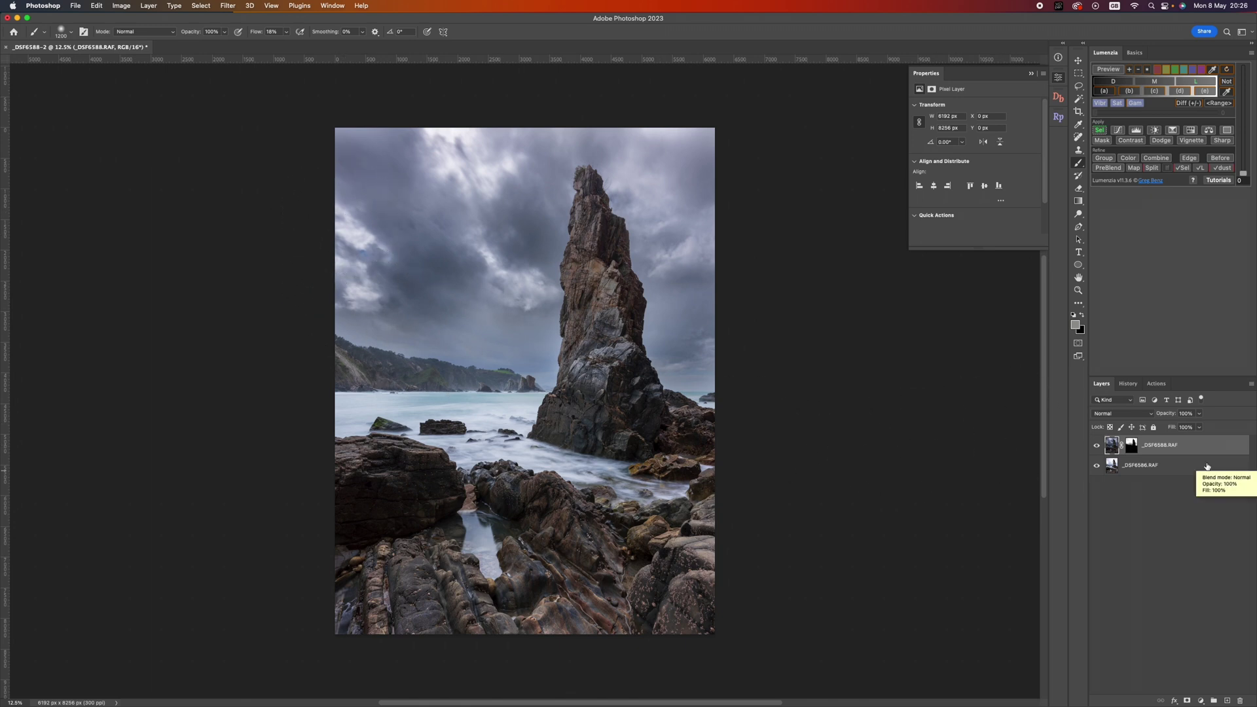
{"action": "key", "text": "super+alt+shift+e"}
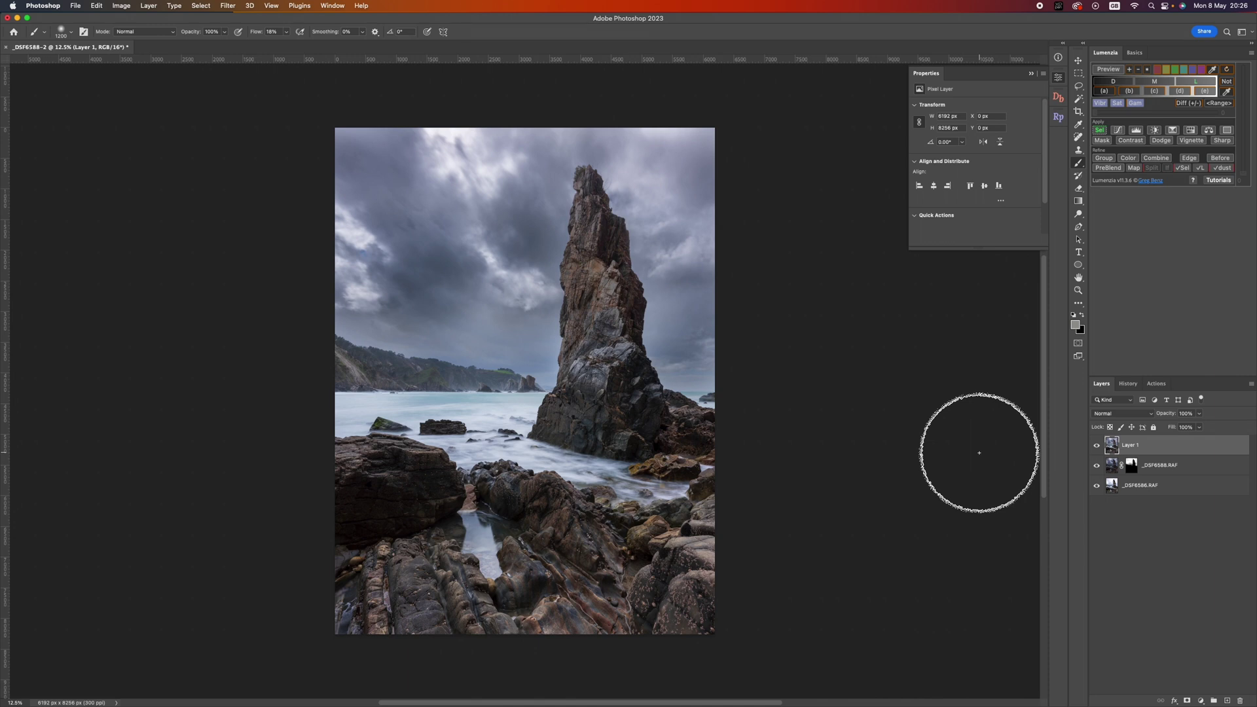
Step: Lasso the clouds beside the rock stack, copy them to a new layer and move the copy over the bright area atop the sky
{"action": "left_click", "coordinate": [1080, 87]}
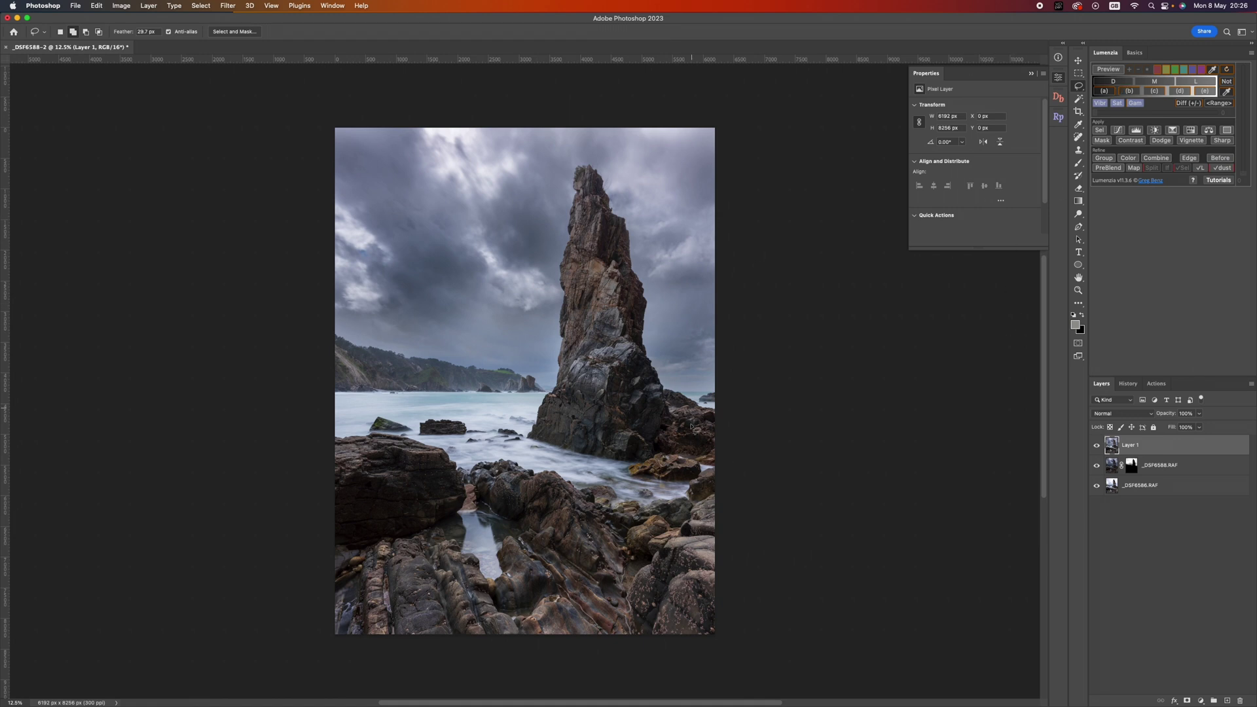
{"action": "mouse_move", "coordinate": [417, 148]}
{"action": "left_mouse_down"}
{"action": "mouse_move", "coordinate": [372, 177]}
{"action": "mouse_move", "coordinate": [366, 230]}
{"action": "mouse_move", "coordinate": [360, 283]}
{"action": "mouse_move", "coordinate": [380, 327]}
{"action": "mouse_move", "coordinate": [414, 350]}
{"action": "mouse_move", "coordinate": [517, 366]}
{"action": "left_mouse_up"}
{"action": "mouse_move", "coordinate": [540, 321]}
{"action": "left_mouse_down"}
{"action": "mouse_move", "coordinate": [558, 159]}
{"action": "mouse_move", "coordinate": [535, 147]}
{"action": "mouse_move", "coordinate": [474, 193]}
{"action": "mouse_move", "coordinate": [441, 148]}
{"action": "mouse_move", "coordinate": [417, 158]}
{"action": "mouse_move", "coordinate": [388, 147]}
{"action": "left_mouse_up"}
{"action": "key", "text": "super+j"}
{"action": "key", "text": "v"}
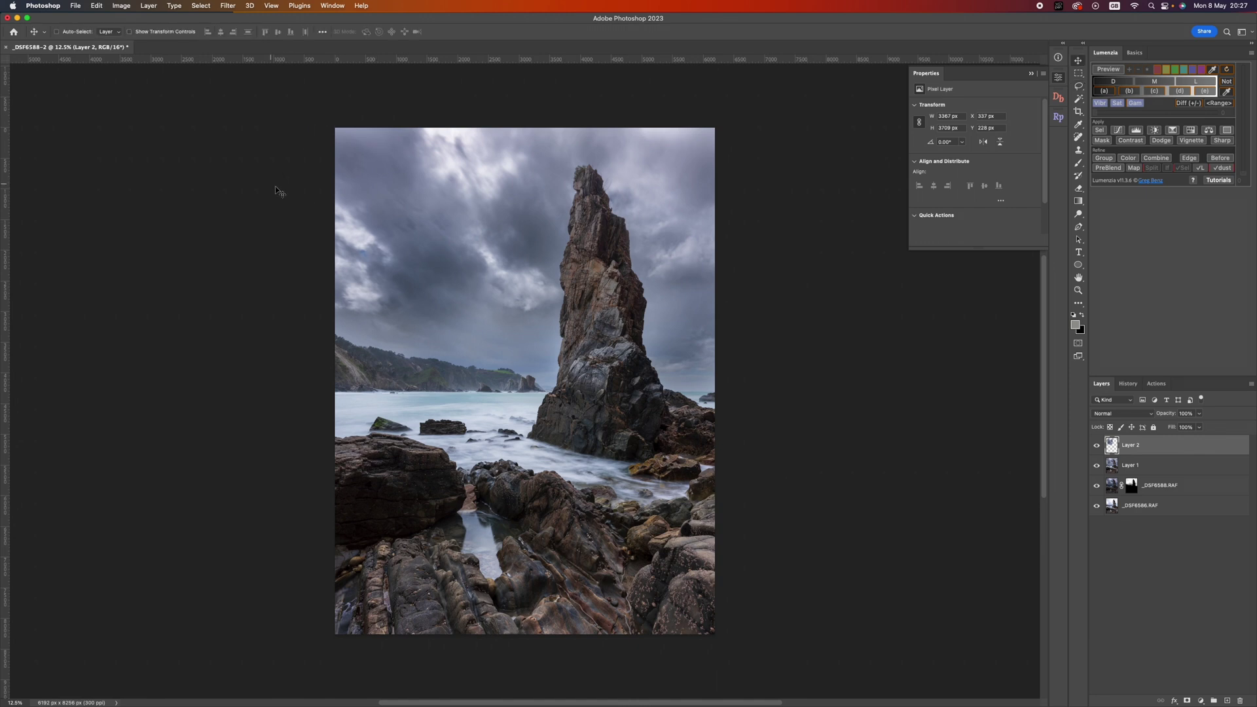
{"action": "left_click_drag", "start_coordinate": [492, 283], "coordinate": [496, 172]}
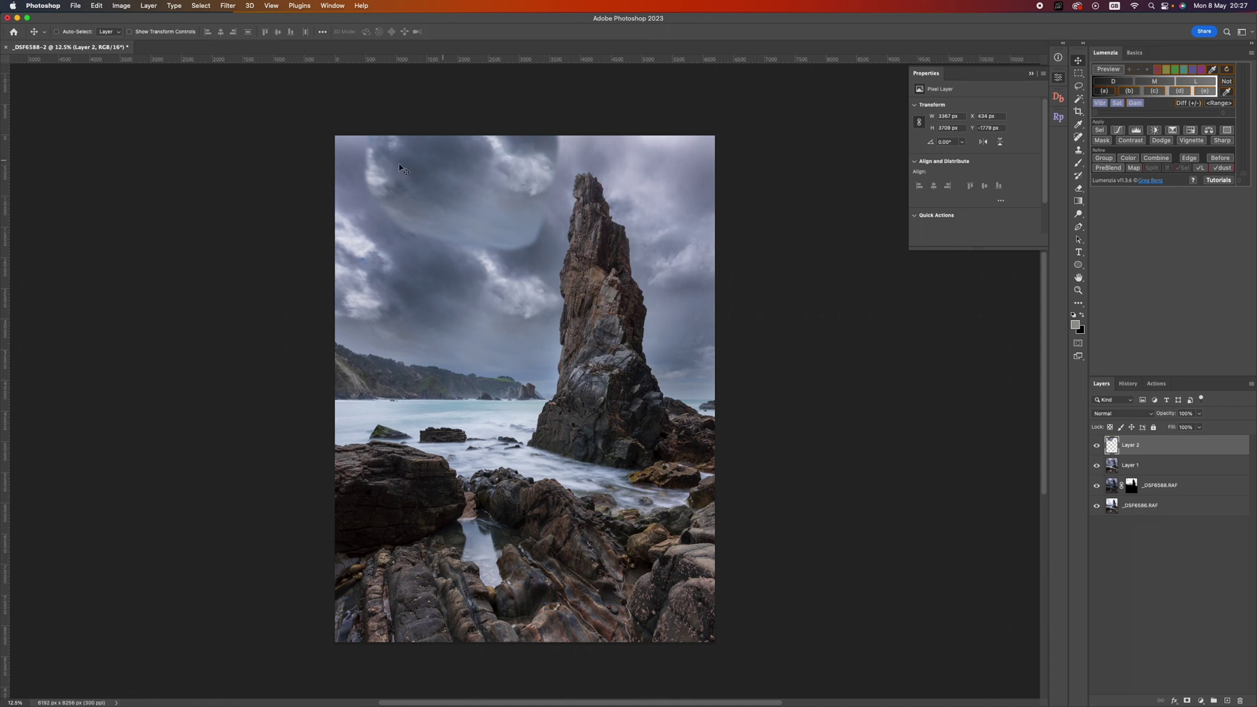
Step: Set the copied cloud layer's Blend If underlying black slider to a 105 / 220 split and compare the image with and without the layer
{"action": "double_click", "coordinate": [1193, 448]}
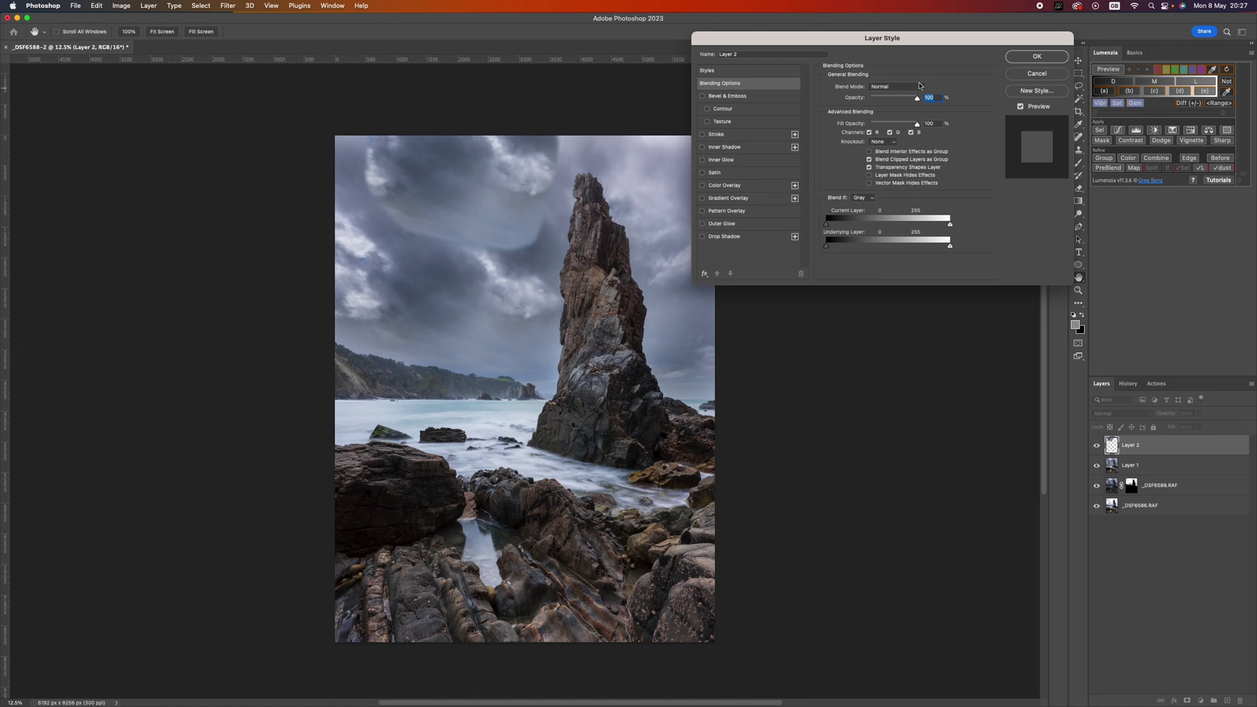
{"action": "left_click_drag", "start_coordinate": [885, 39], "coordinate": [862, 73]}
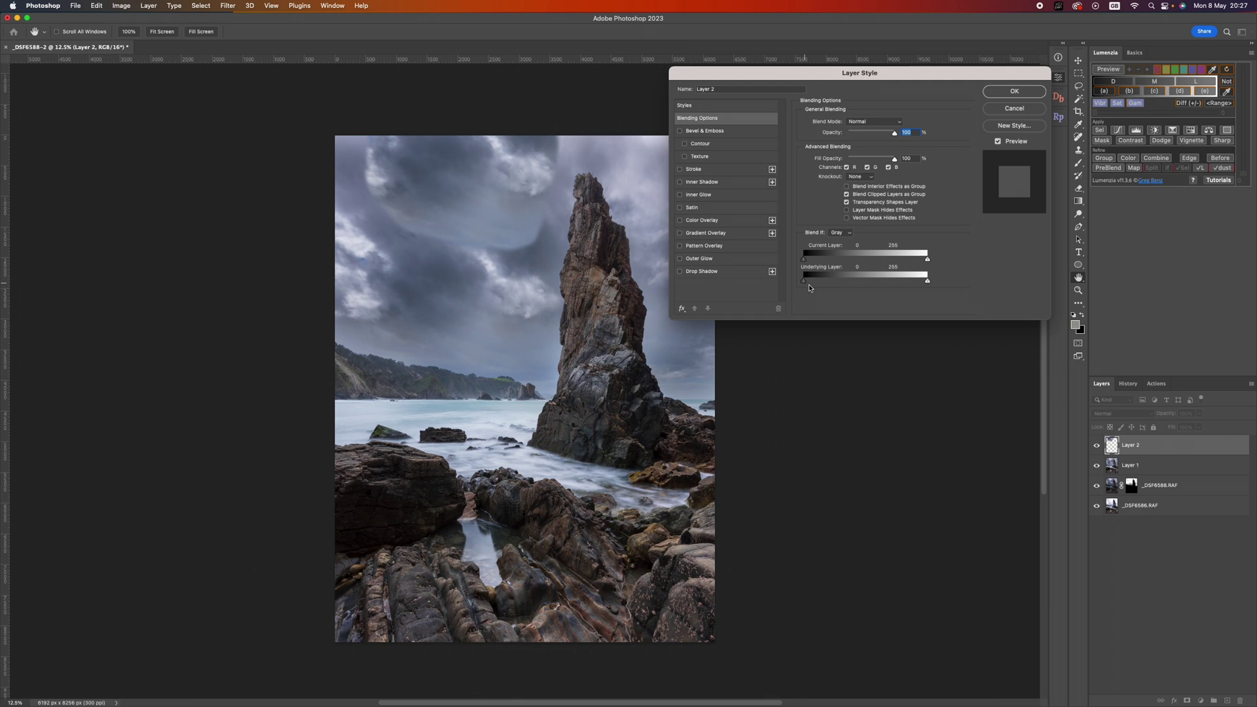
{"action": "left_click_drag", "start_coordinate": [806, 285], "coordinate": [912, 291]}
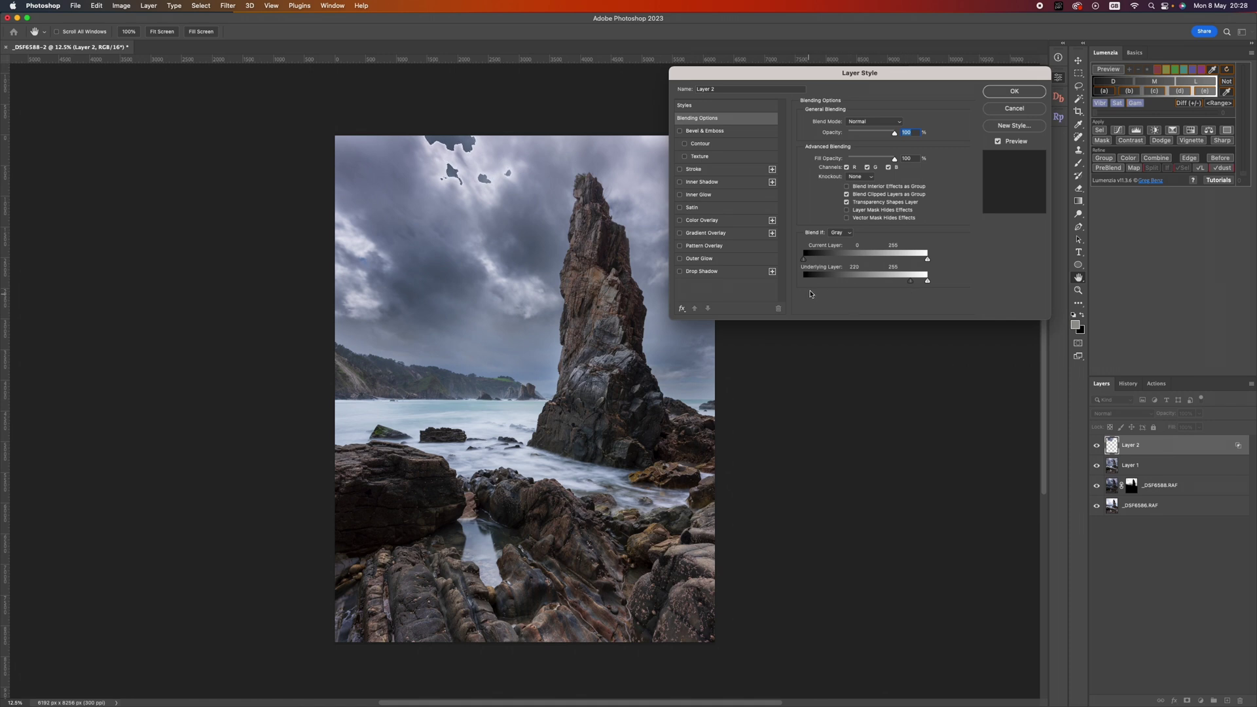
{"action": "key", "text": "alt"}
{"action": "left_click_drag", "start_coordinate": [910, 286], "coordinate": [854, 295]}
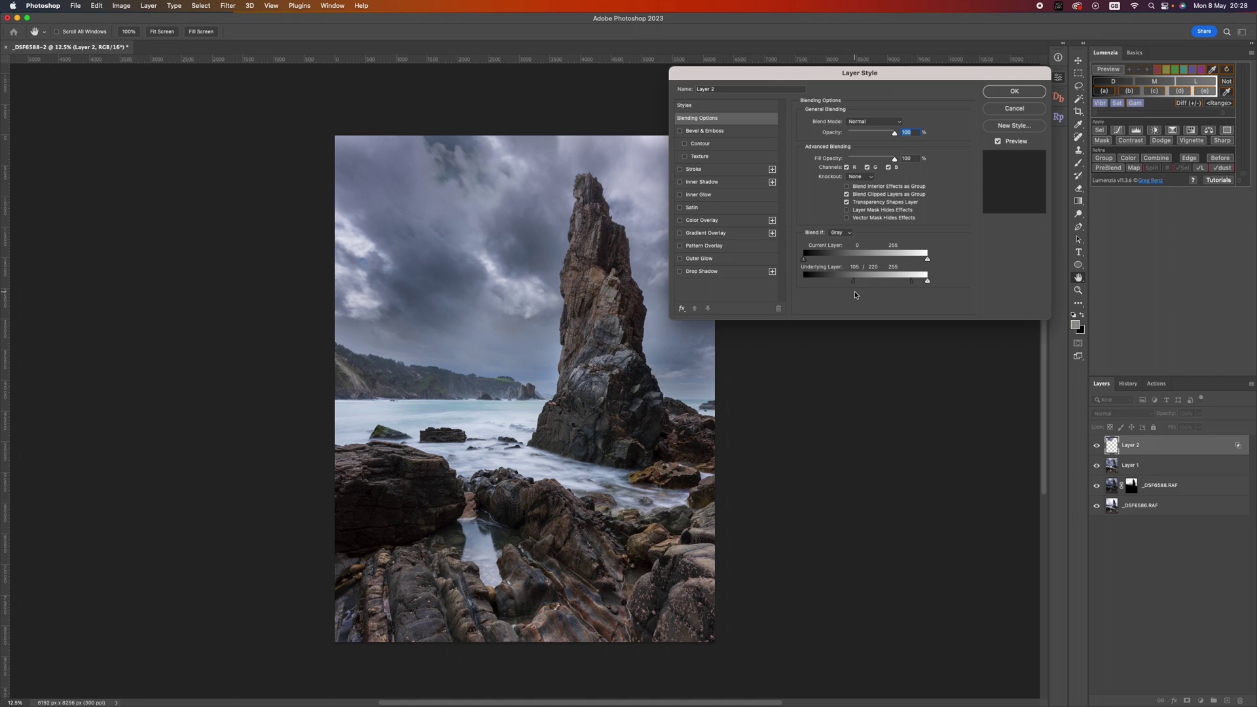
{"action": "left_click", "coordinate": [1014, 92]}
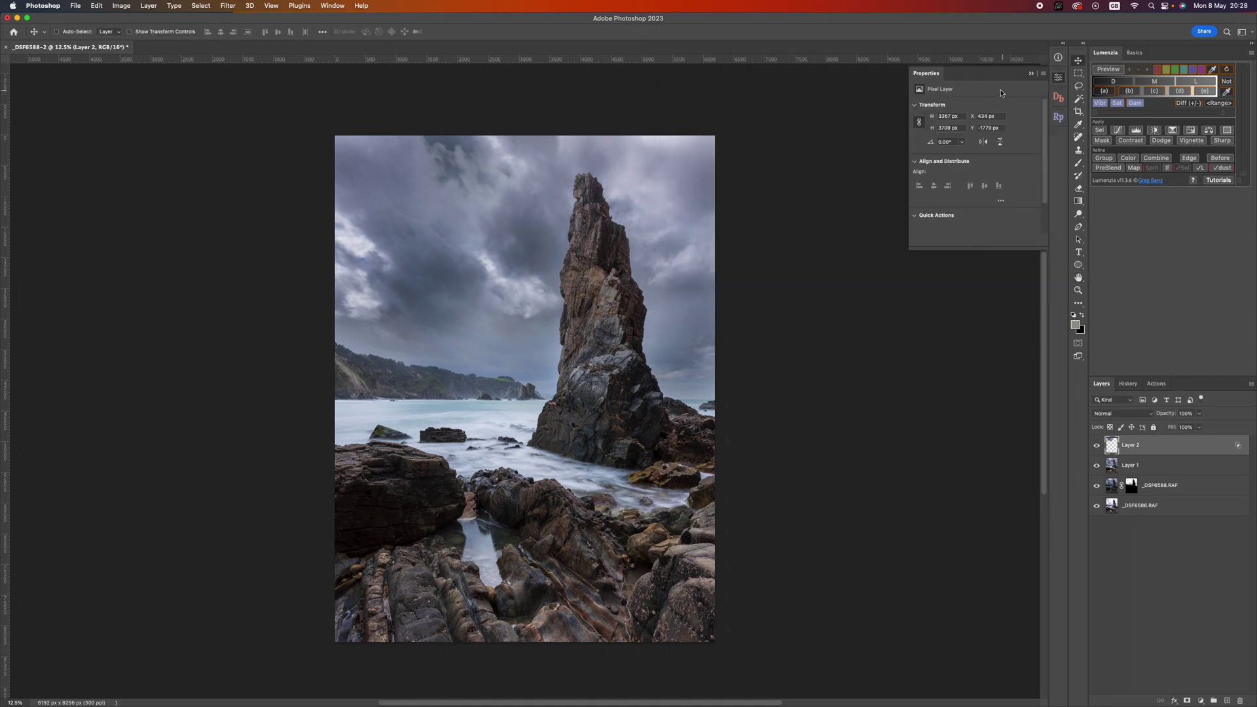
{"action": "left_click", "coordinate": [1098, 446]}
{"action": "left_click", "coordinate": [1098, 445]}
{"action": "left_click", "coordinate": [1097, 446]}
{"action": "left_click", "coordinate": [1098, 446]}
Step: Close the blended document, saving its changes, and switch back to Lightroom Classic
{"action": "left_click", "coordinate": [77, 6]}
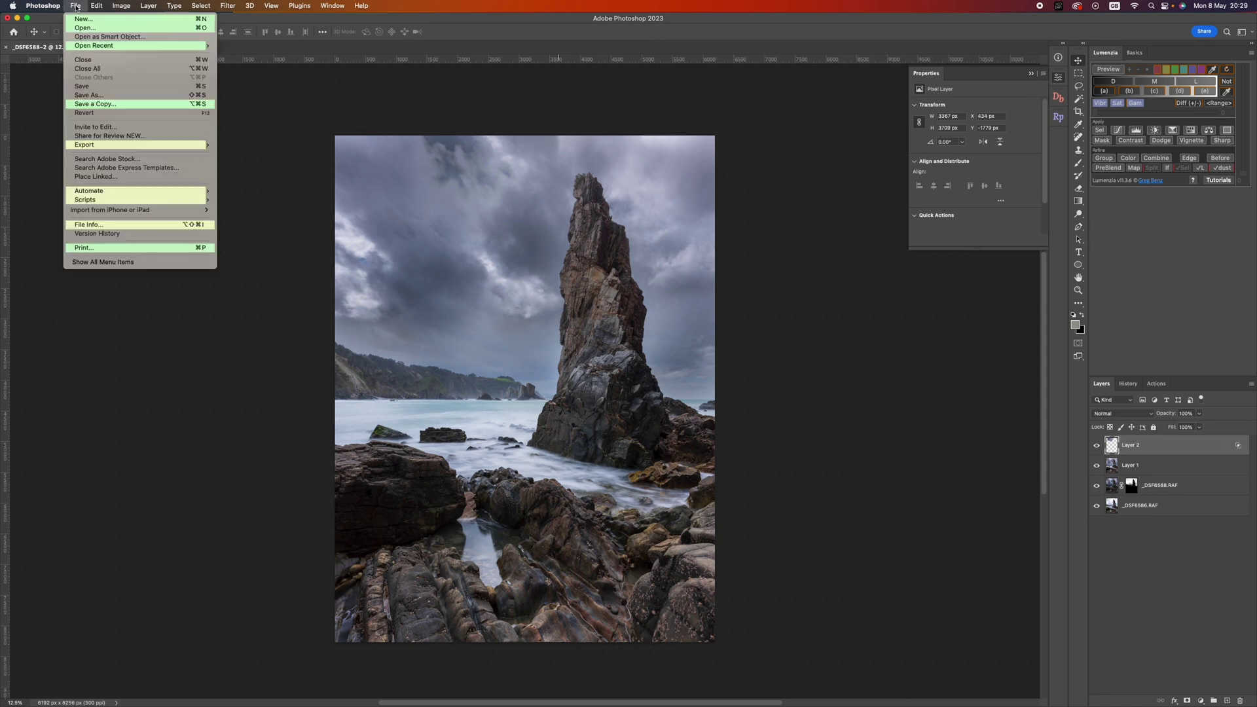
{"action": "left_click", "coordinate": [112, 63]}
{"action": "left_click", "coordinate": [639, 240]}
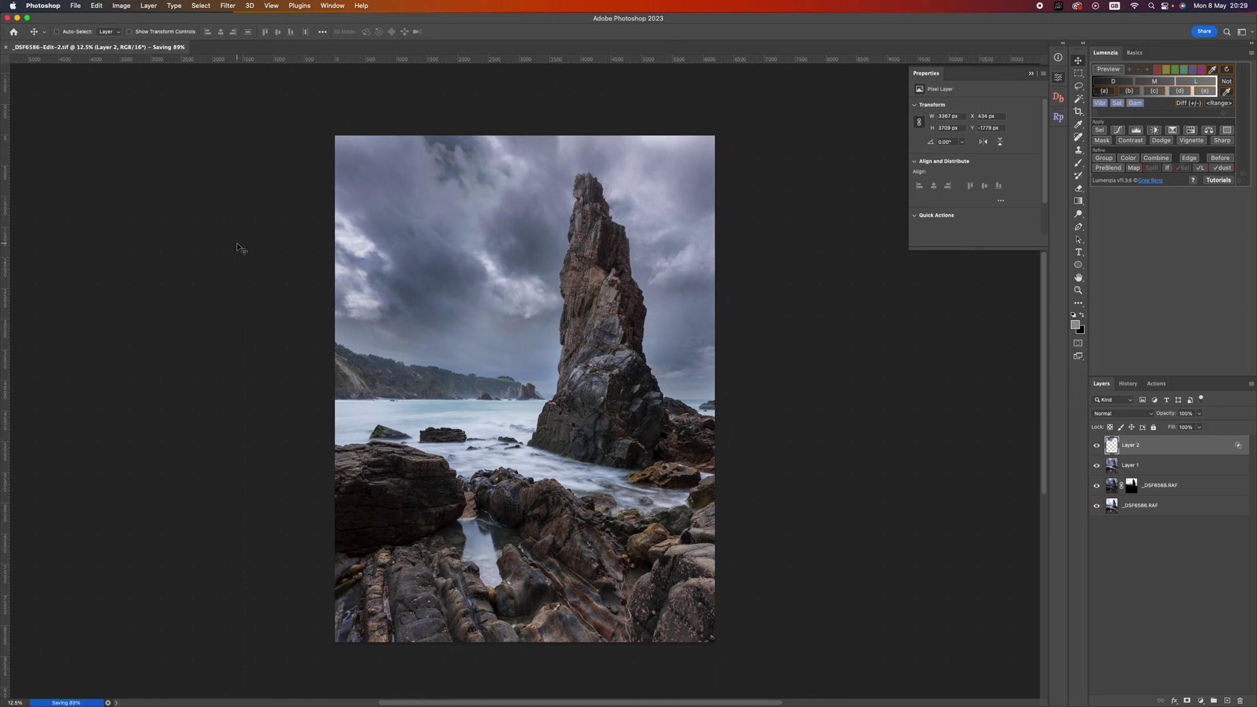
{"action": "key", "text": "super+Tab"}
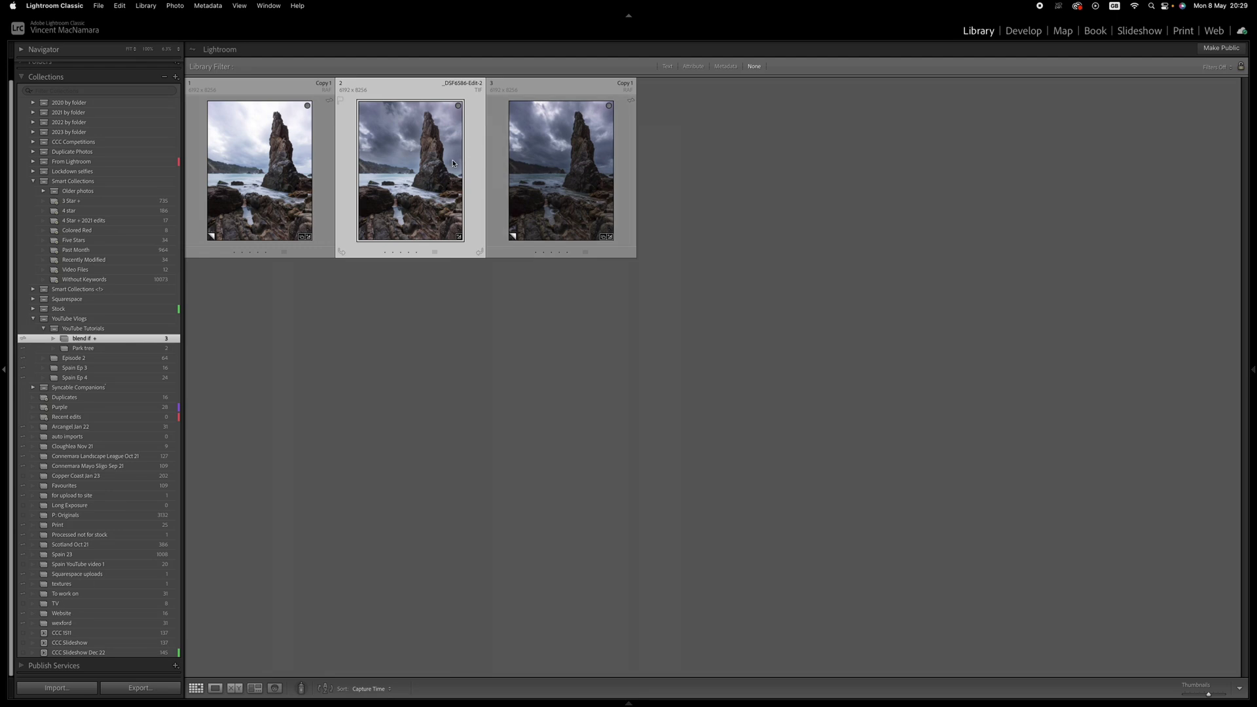
Step: Develop the blended photo's colours by adjusting aqua saturation and setting blue saturation to +25 and blue luminance to -11
{"action": "key", "text": "d"}
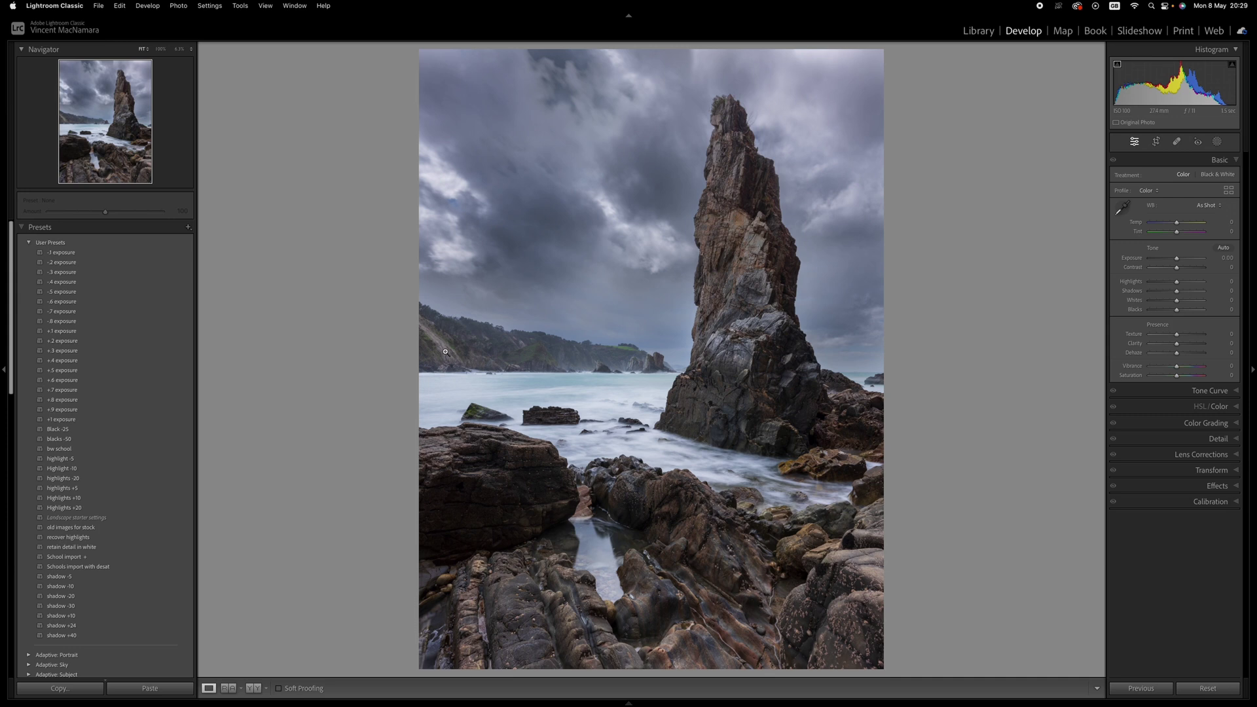
{"action": "left_click", "coordinate": [1183, 410]}
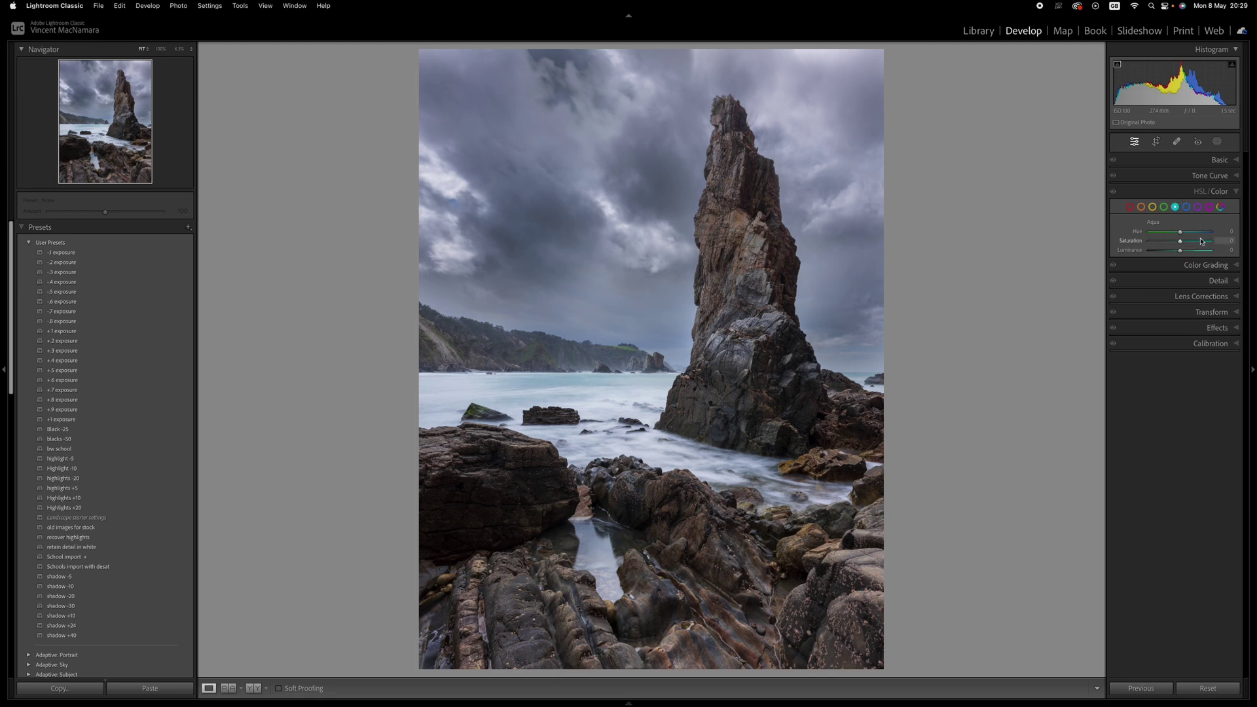
{"action": "left_click_drag", "start_coordinate": [1183, 244], "coordinate": [1206, 243]}
{"action": "mouse_move", "coordinate": [1180, 251]}
{"action": "left_mouse_down"}
{"action": "mouse_move", "coordinate": [1147, 253]}
{"action": "mouse_move", "coordinate": [1164, 255]}
{"action": "left_mouse_up"}
{"action": "mouse_move", "coordinate": [1180, 242]}
{"action": "left_mouse_down"}
{"action": "mouse_move", "coordinate": [1190, 245]}
{"action": "mouse_move", "coordinate": [1178, 257]}
{"action": "left_mouse_up"}
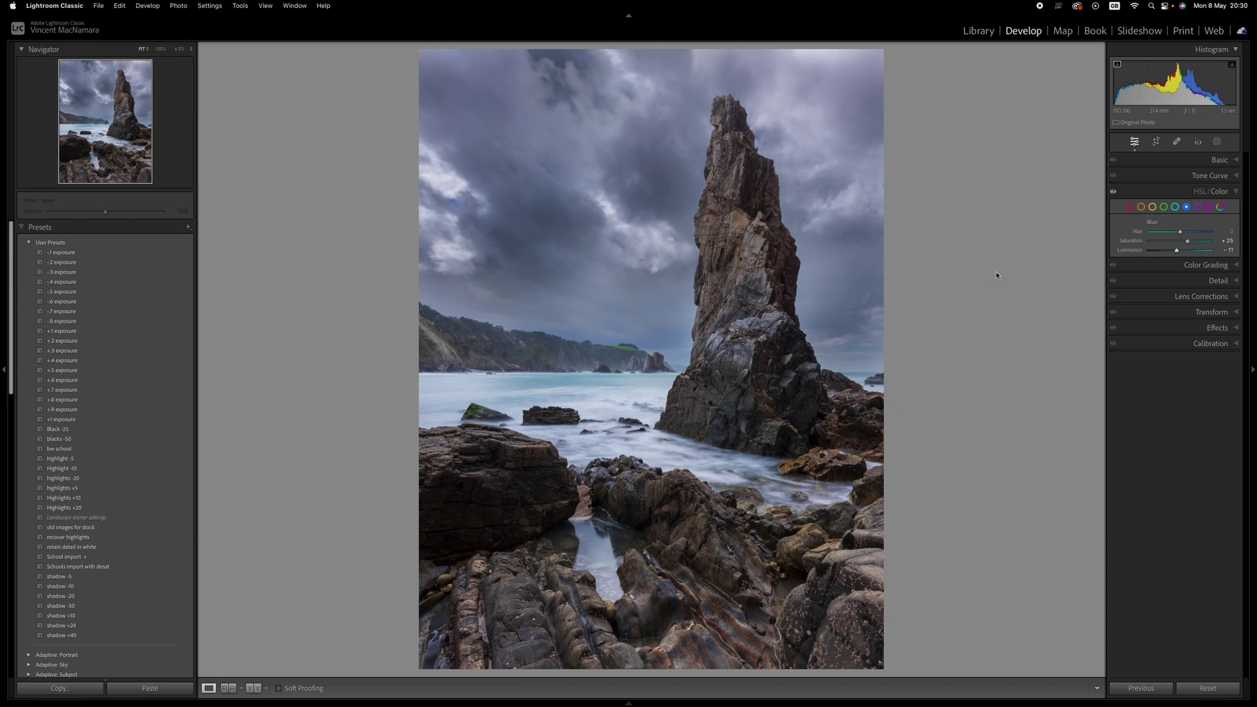
Step: Set the photo's basic tones to Highlights -58, Shadows +24, Whites +39 and Blacks -11
{"action": "left_click", "coordinate": [1215, 160]}
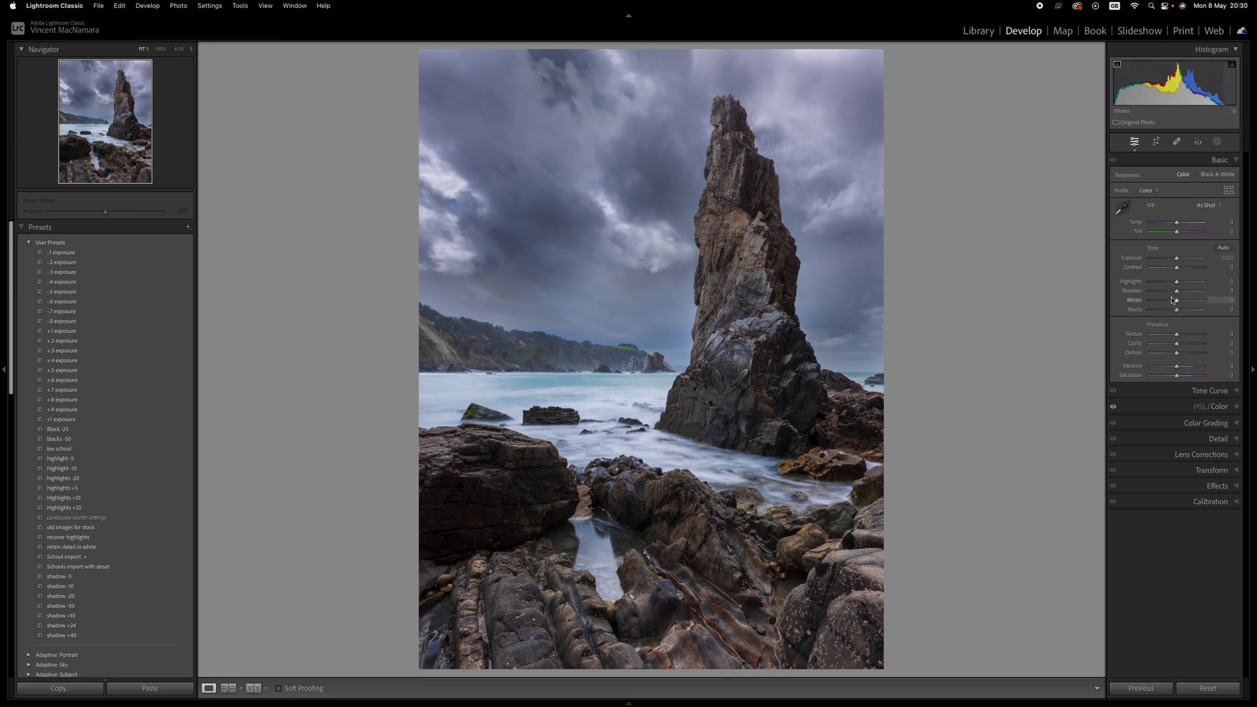
{"action": "left_click_drag", "start_coordinate": [1177, 282], "coordinate": [1175, 313]}
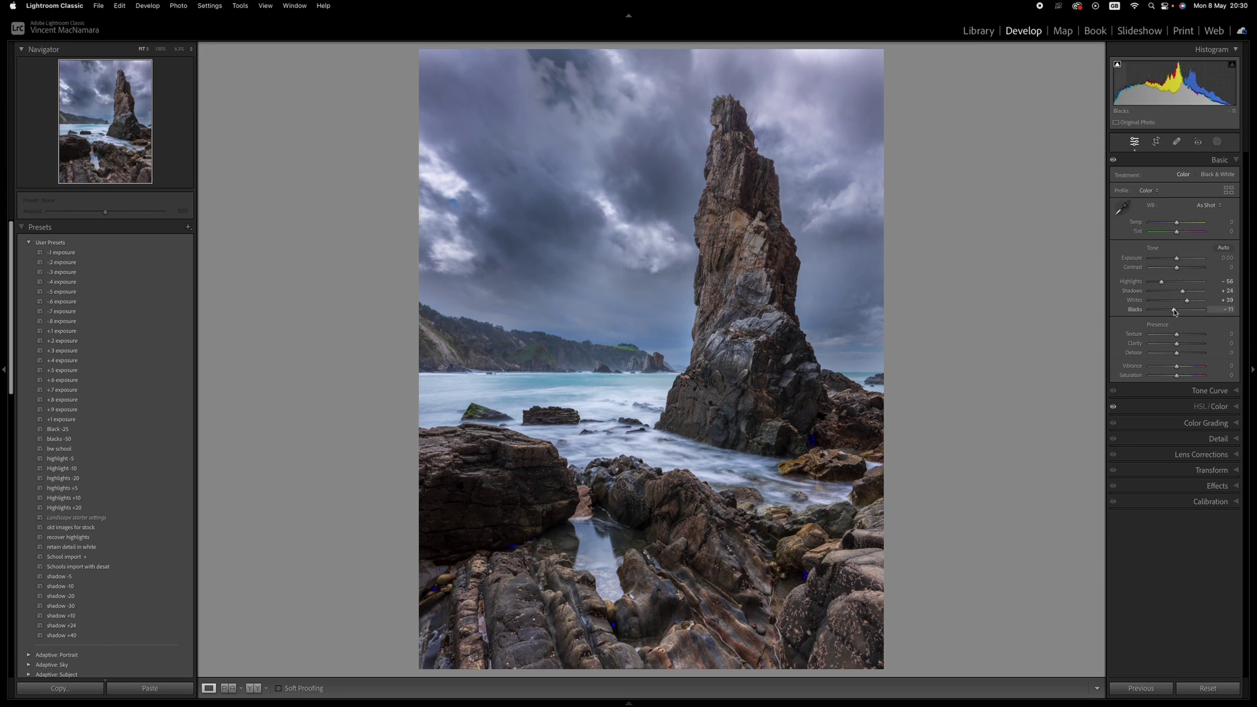